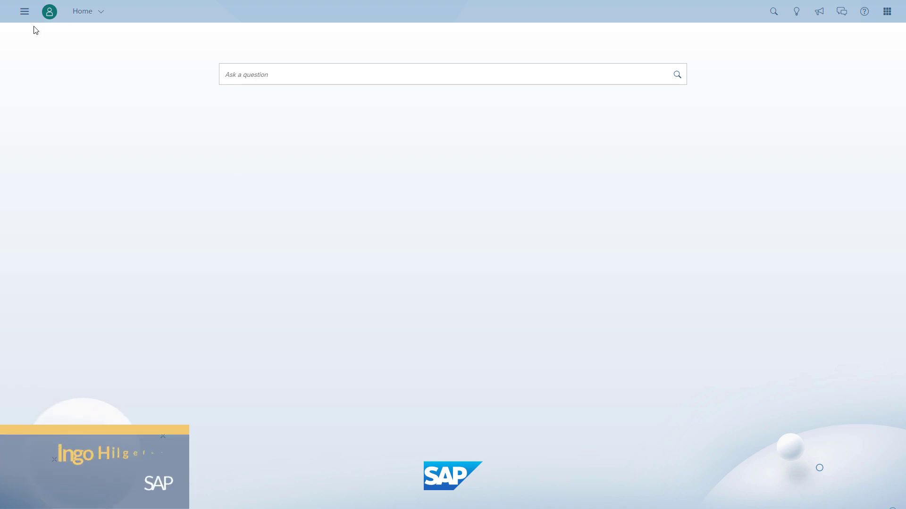
# Create a new model by importing Mastering_SAP_Analytics_Cloud_chapter06_Sales.xlsx from the local computer
pyautogui.click(27, 17)
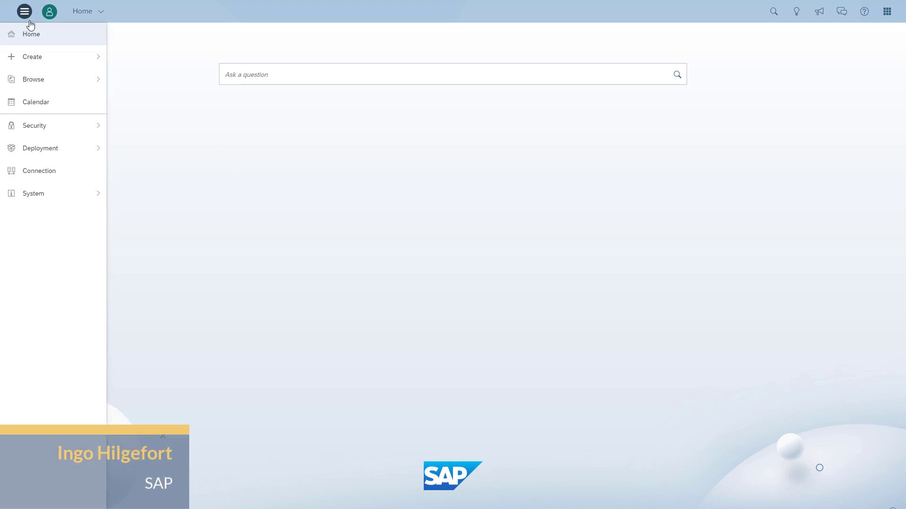
pyautogui.click(45, 56)
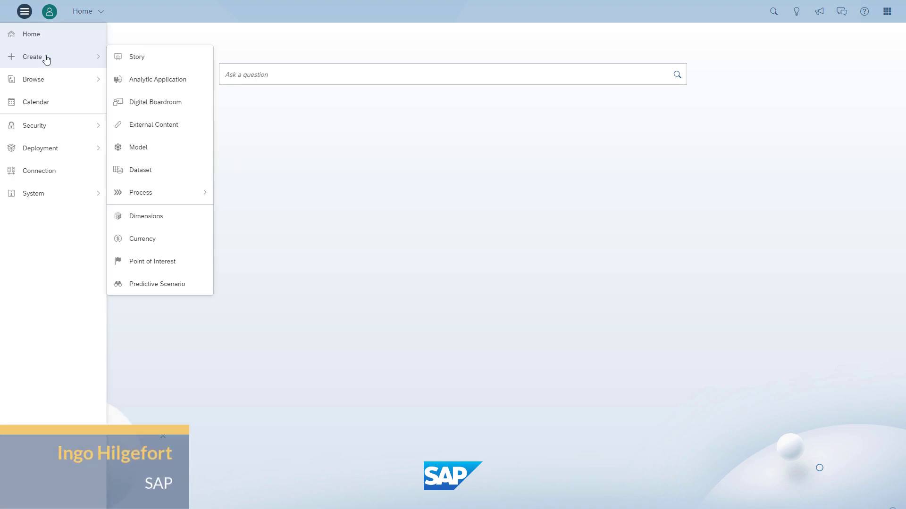
pyautogui.click(151, 158)
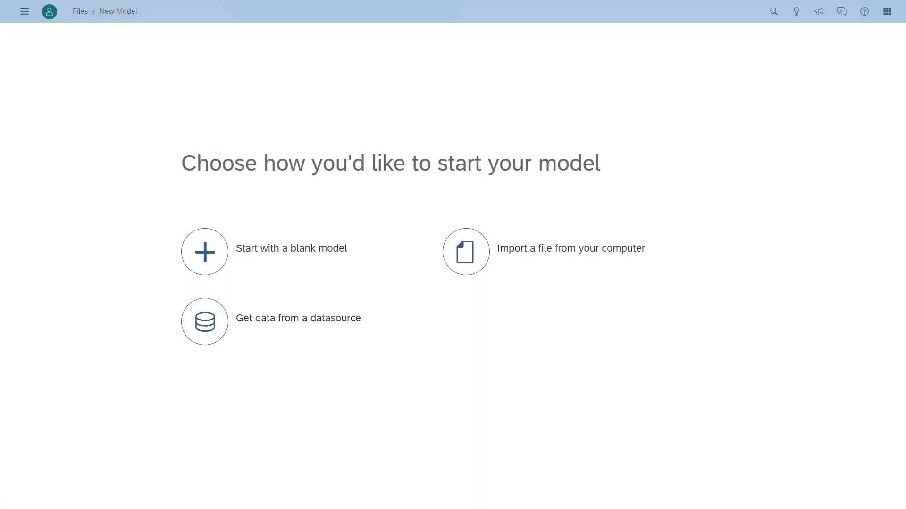
pyautogui.click(476, 270)
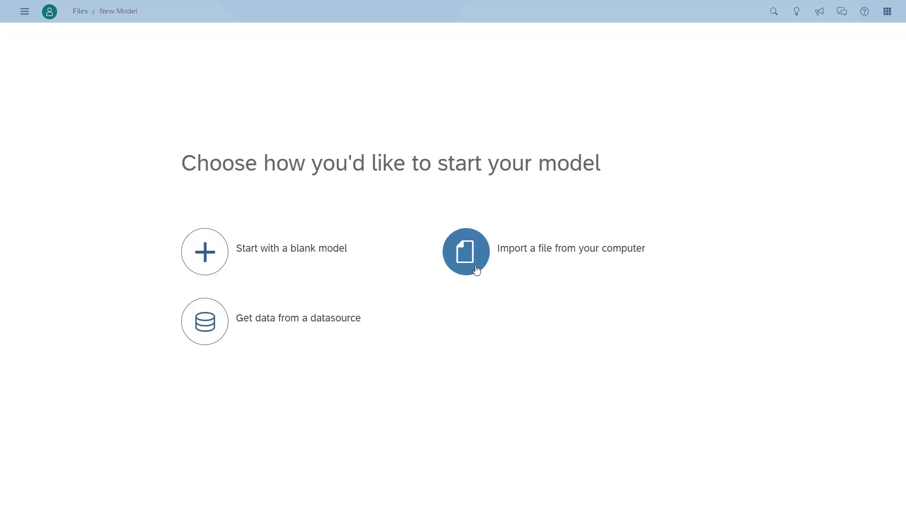
pyautogui.click(358, 237)
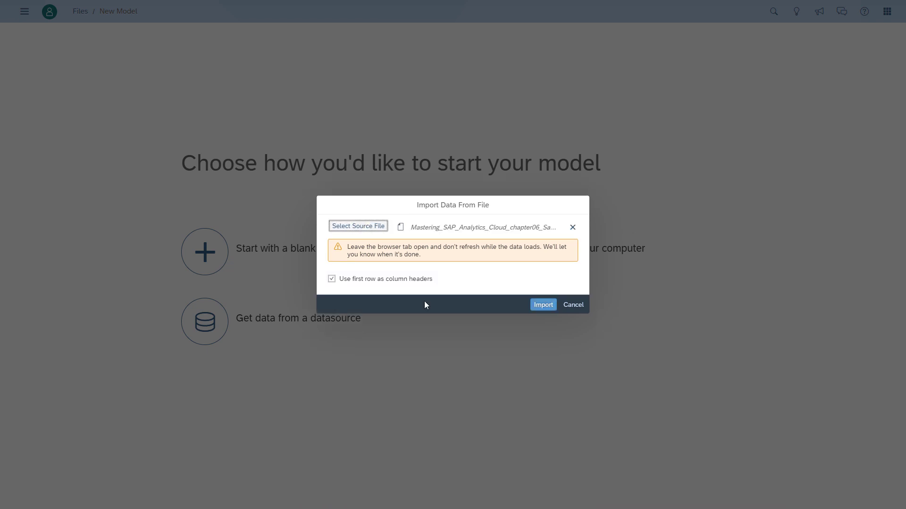
pyautogui.click(542, 305)
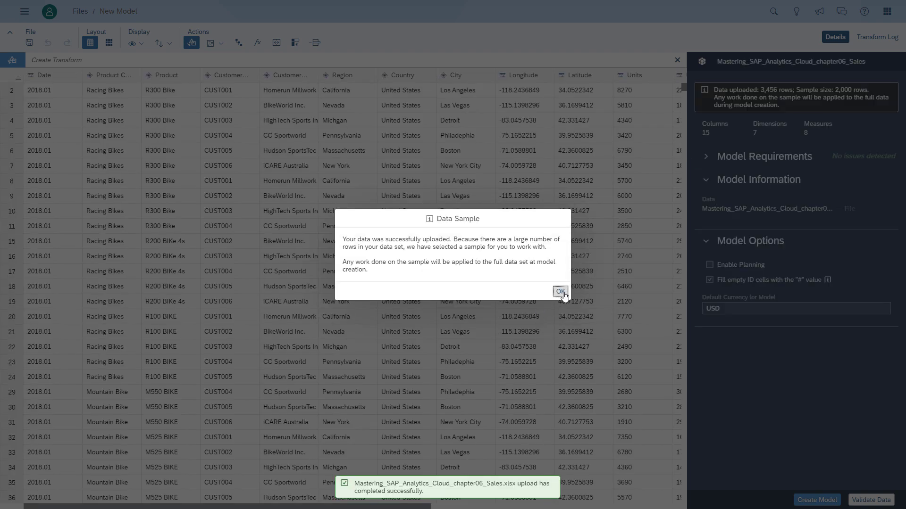
# Dismiss the data sample notice and split the Date column on '.' into Date (year) and Date_2 (month)
pyautogui.click(563, 293)
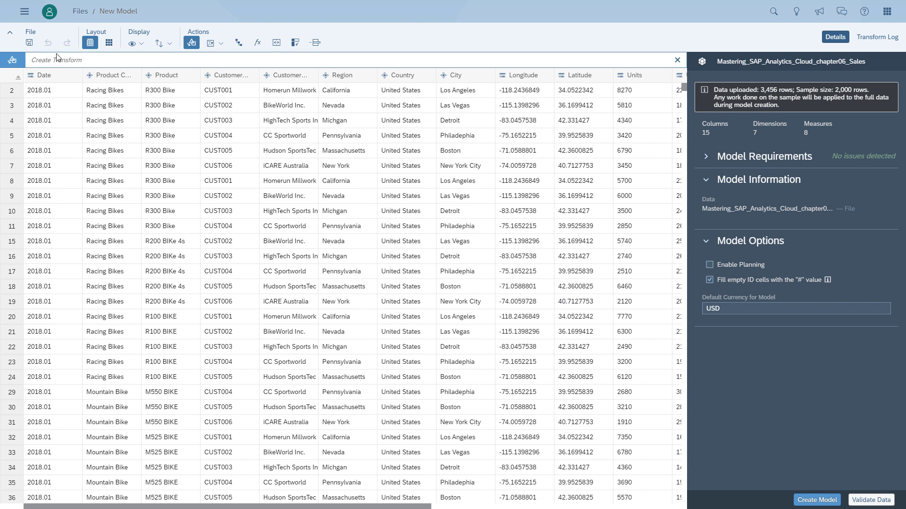
pyautogui.click(55, 80)
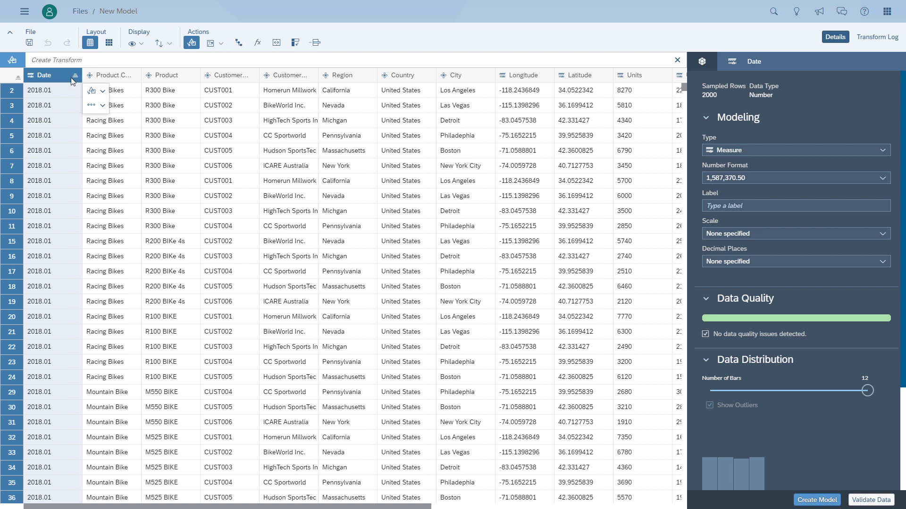
pyautogui.click(59, 64)
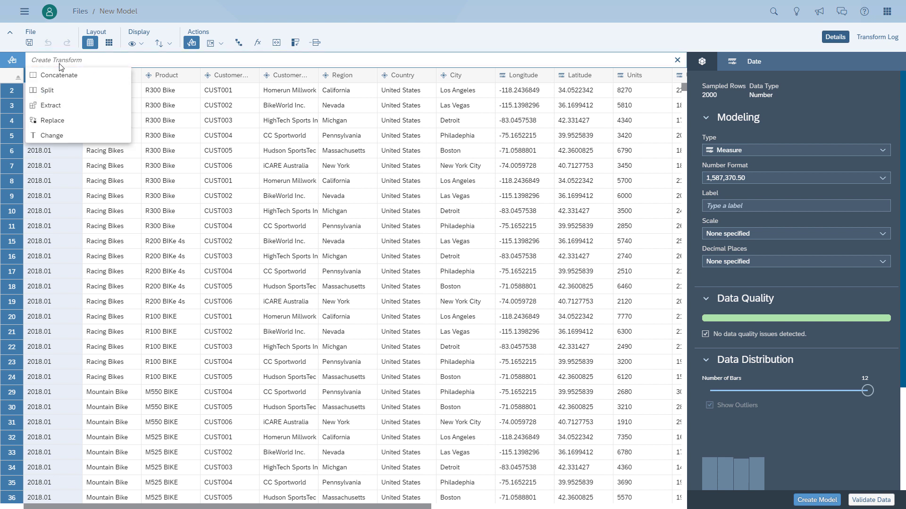
pyautogui.click(48, 90)
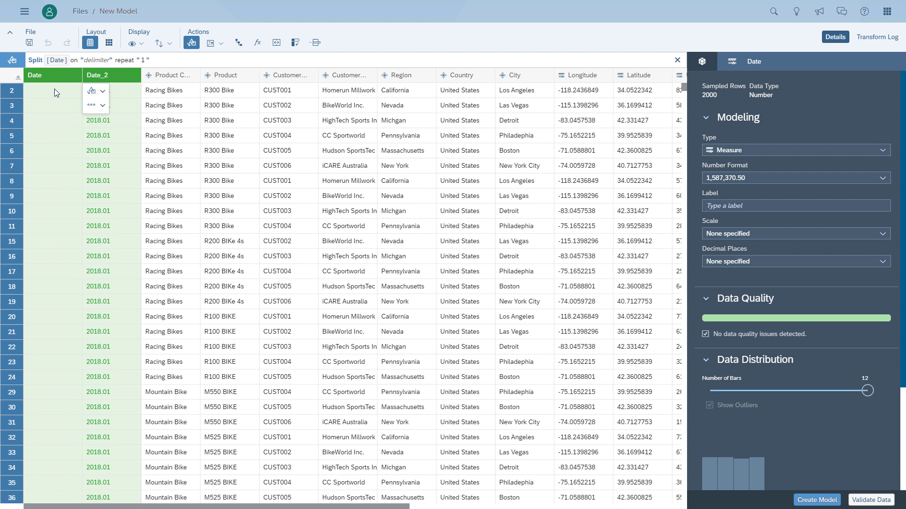
pyautogui.click(93, 60)
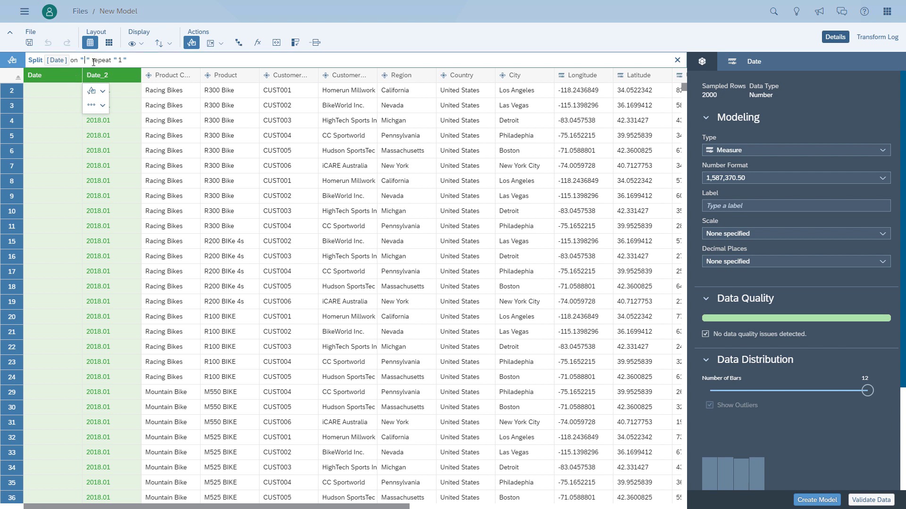
pyautogui.write('.')
pyautogui.press('Return')
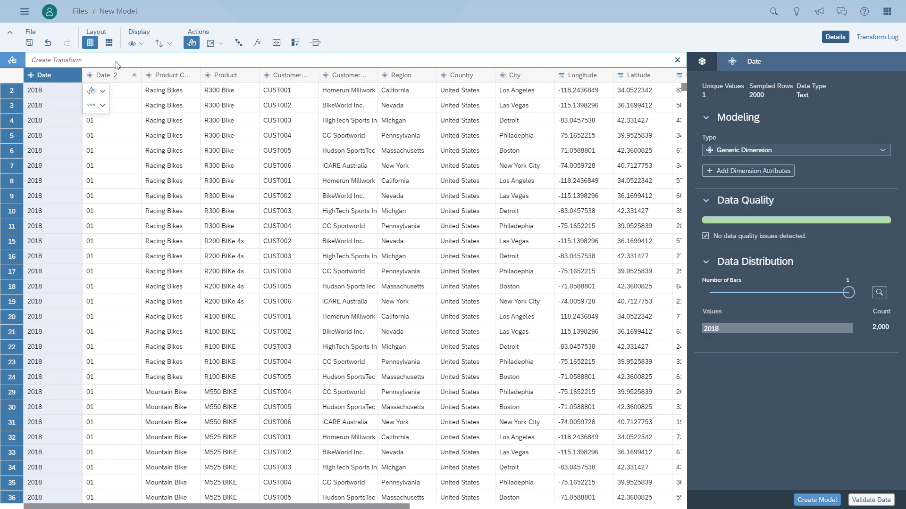
# Replace every Region value 'Michgan' with 'Michigan'
pyautogui.click(404, 79)
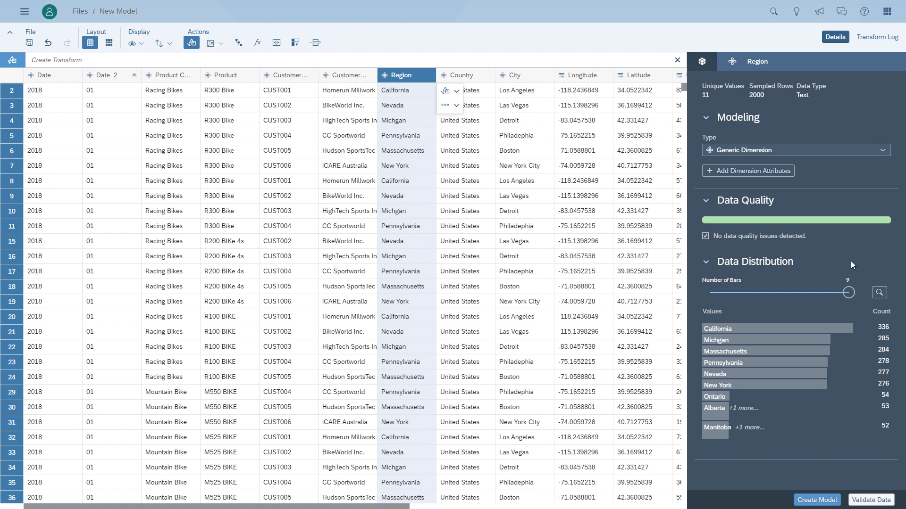
pyautogui.click(726, 345)
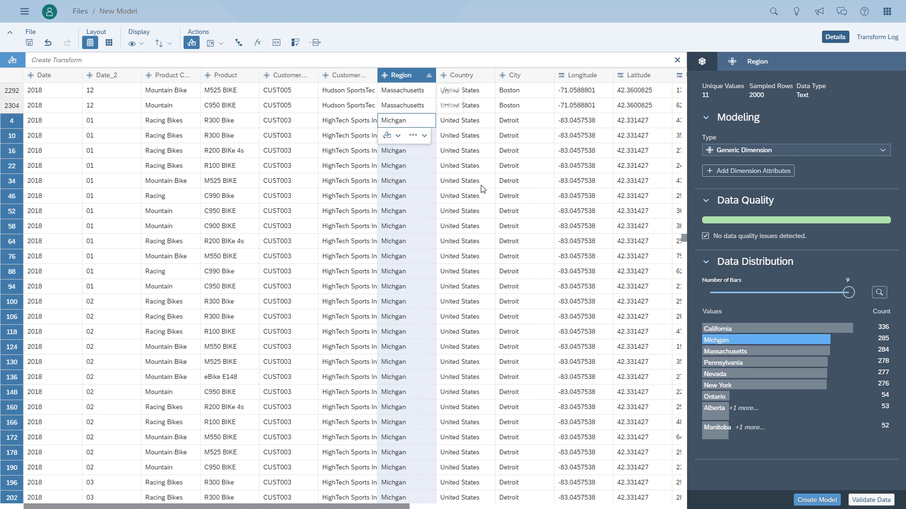
pyautogui.click(398, 137)
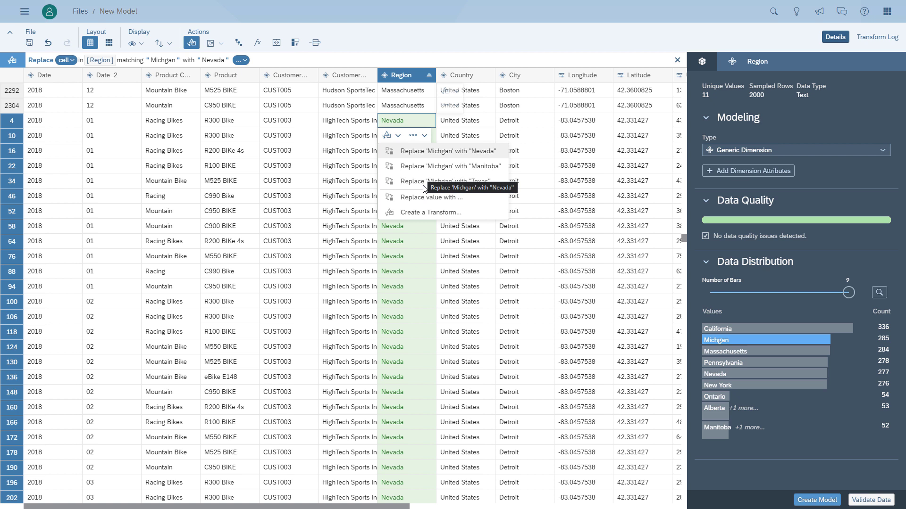
pyautogui.click(423, 199)
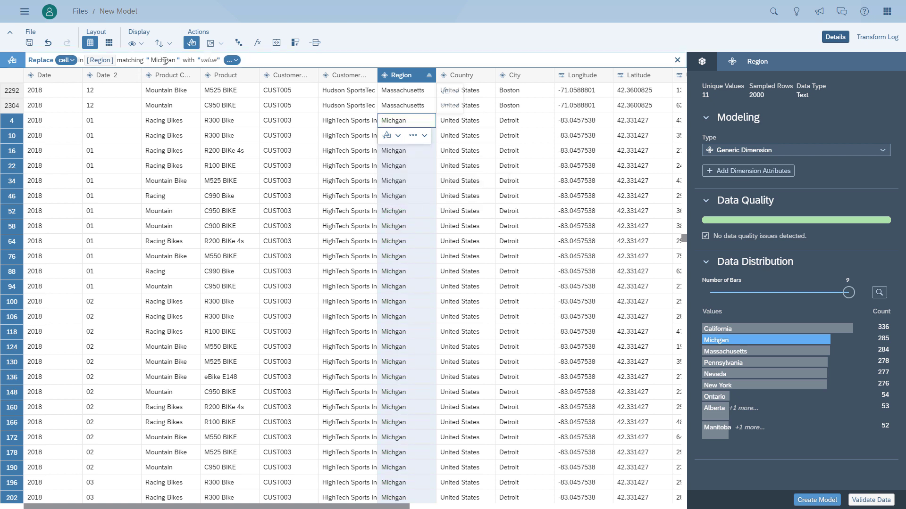
pyautogui.click(210, 62)
pyautogui.write('Michigan')
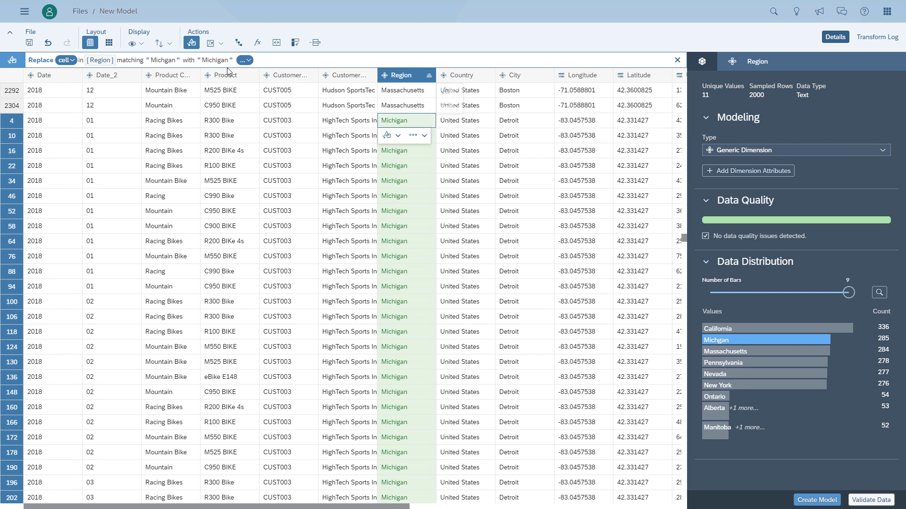
pyautogui.press('Return')
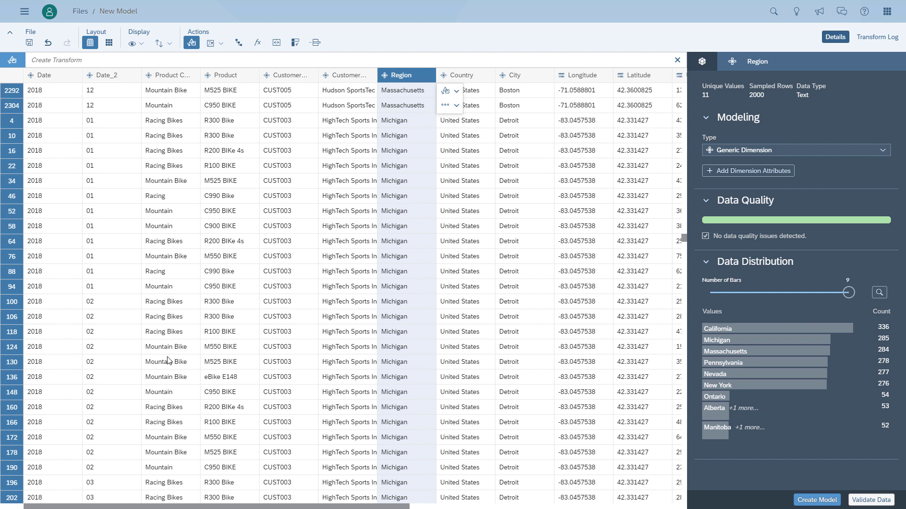
# Rename the Date column to Year and the Date_2 column to Month
pyautogui.doubleClick(55, 76)
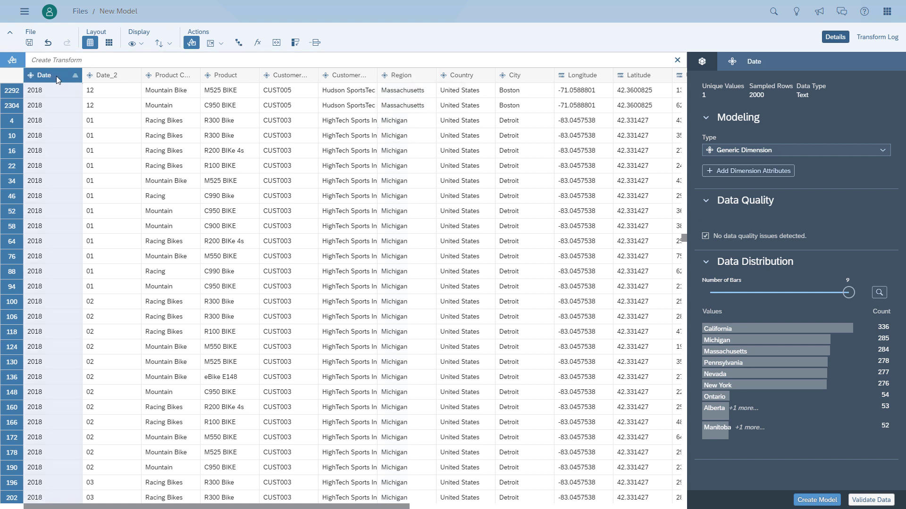
pyautogui.write('Year')
pyautogui.press('Return')
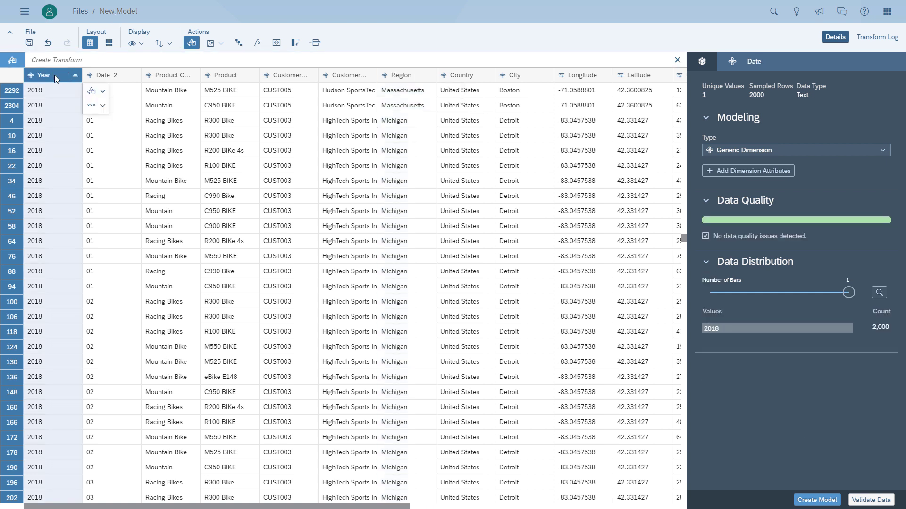
pyautogui.doubleClick(116, 77)
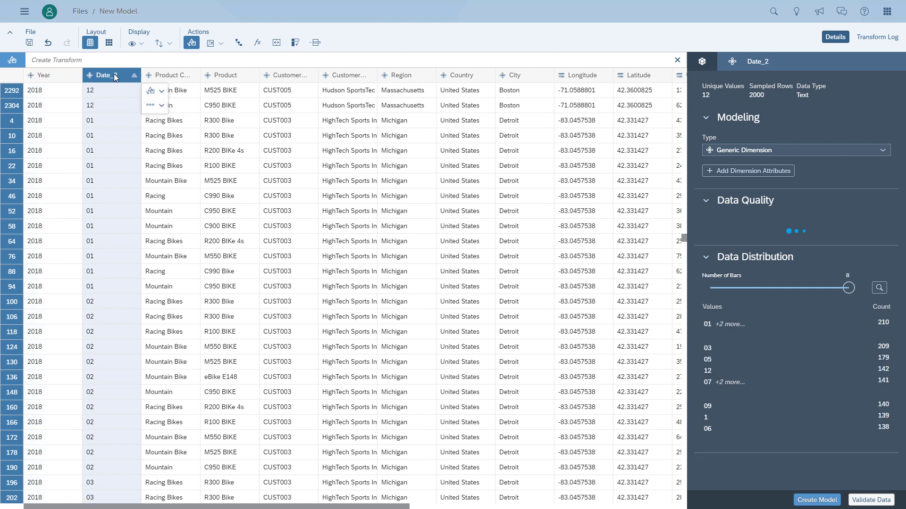
pyautogui.write('Month')
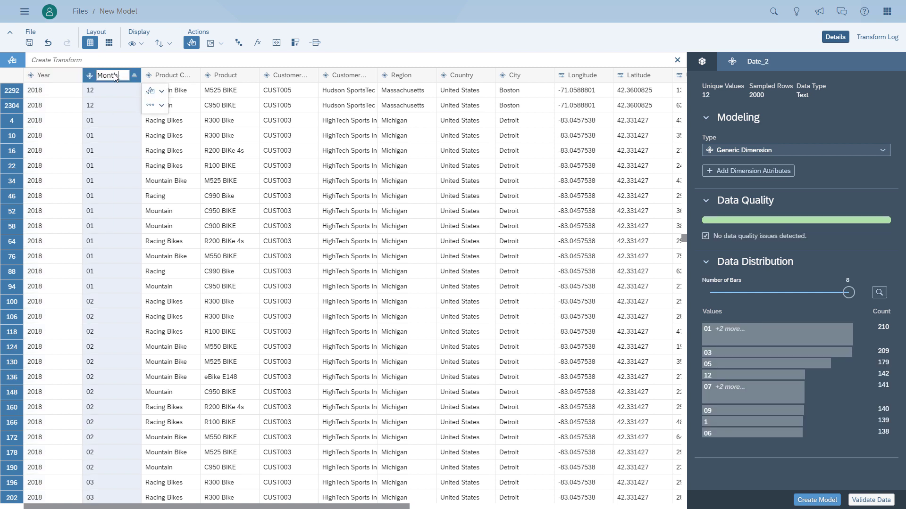
pyautogui.press('Return')
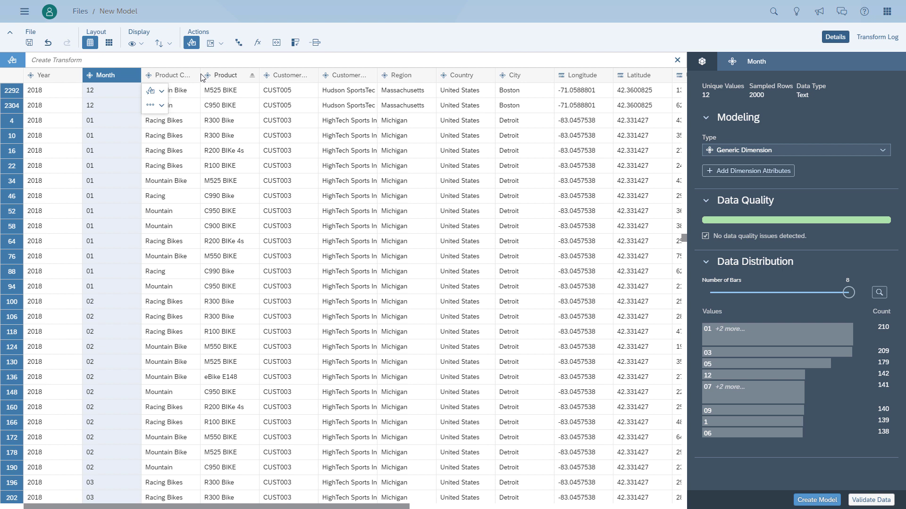
# Widen the Product Category, Customer ID and Customer Name columns
pyautogui.moveTo(204, 78); pyautogui.dragTo(237, 78)
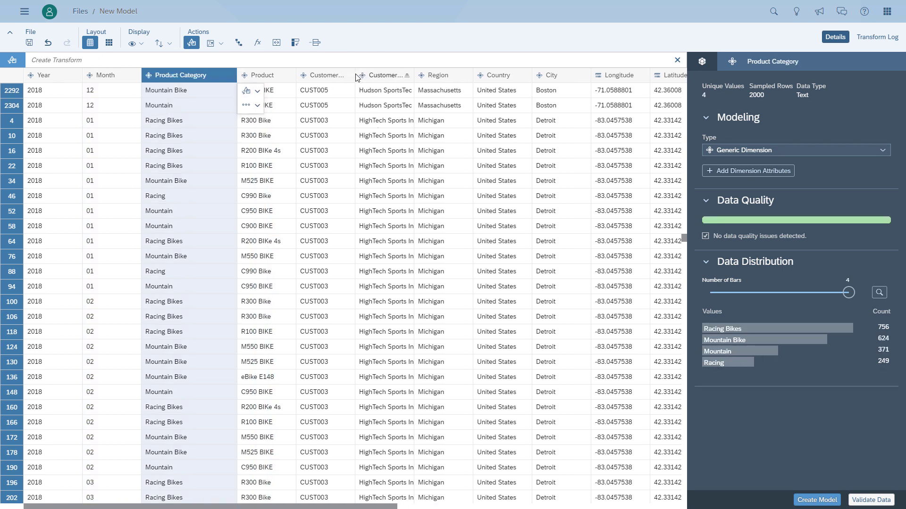
pyautogui.moveTo(355, 76); pyautogui.dragTo(384, 77)
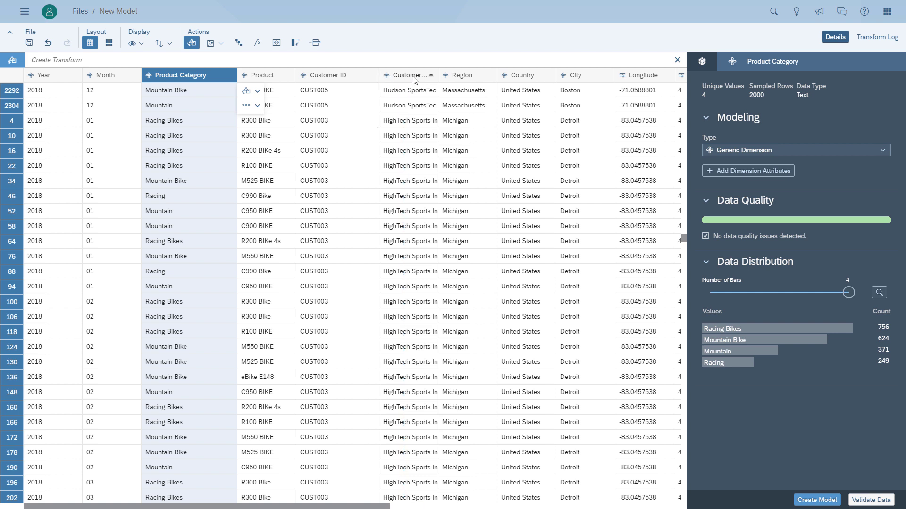
pyautogui.moveTo(439, 77); pyautogui.dragTo(471, 77)
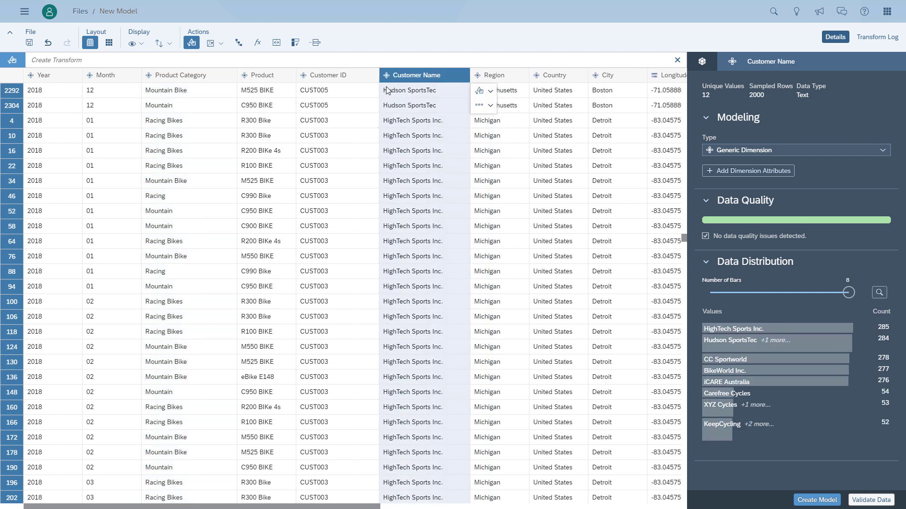
# Add a description attribute to Customer ID using the Customer Name column
pyautogui.click(351, 82)
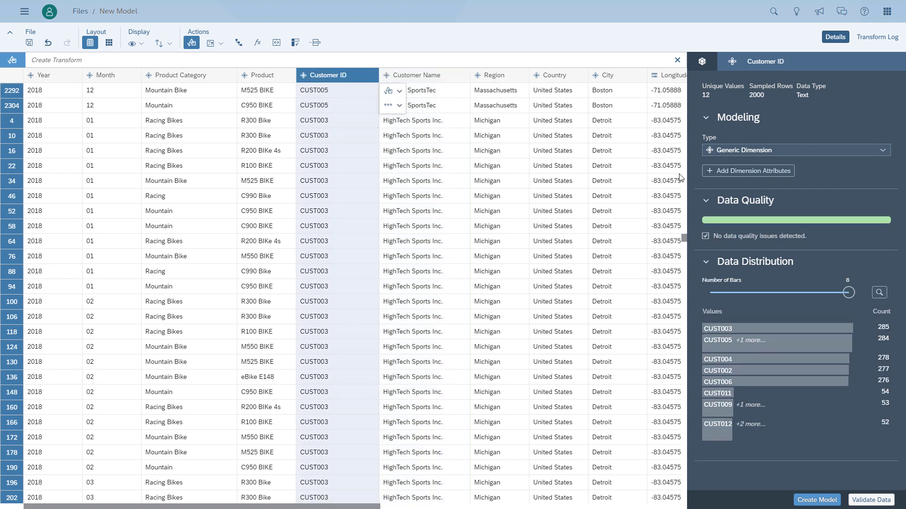
pyautogui.click(712, 172)
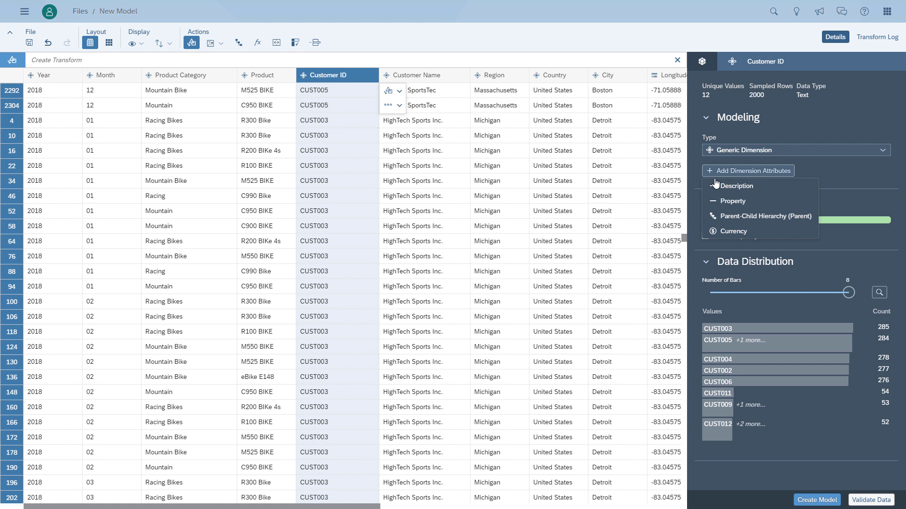
pyautogui.click(717, 184)
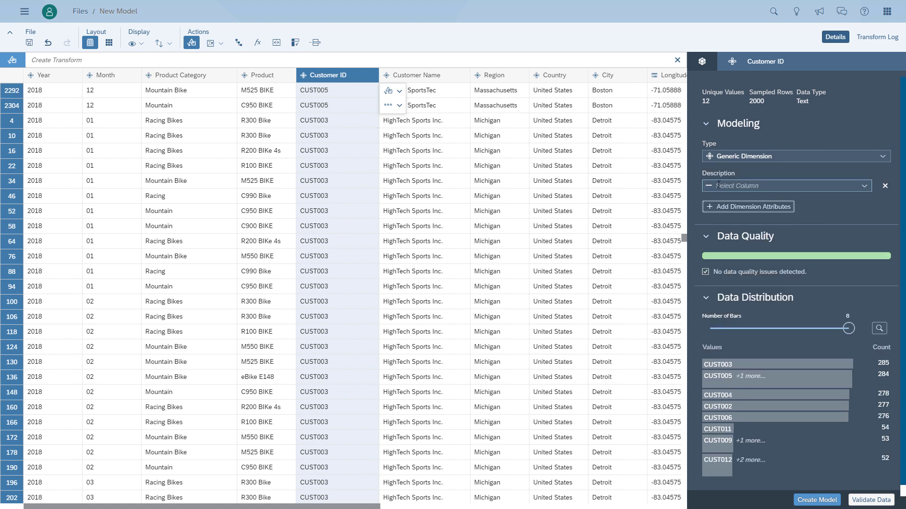
pyautogui.click(862, 188)
pyautogui.click(764, 214)
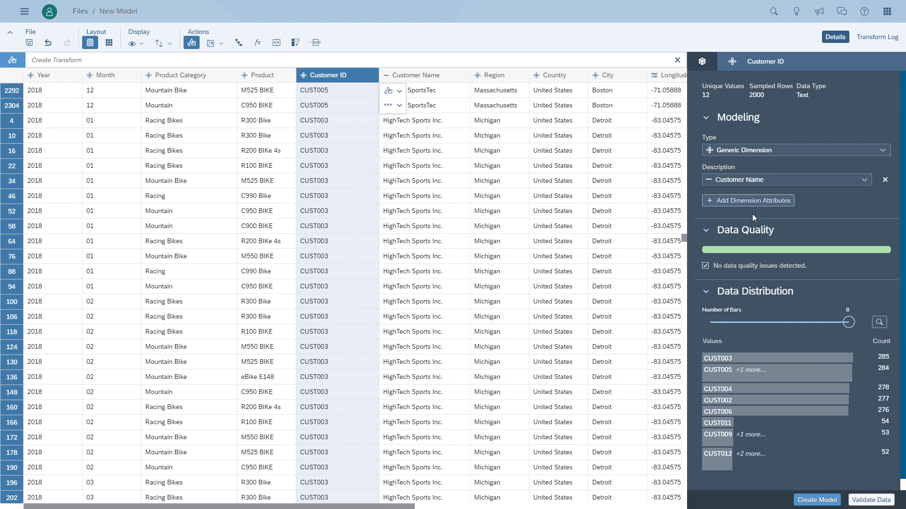
# Scroll the grid to the Year column and bring up the Geo Enrich options
pyautogui.moveTo(386, 506); pyautogui.dragTo(505, 506)
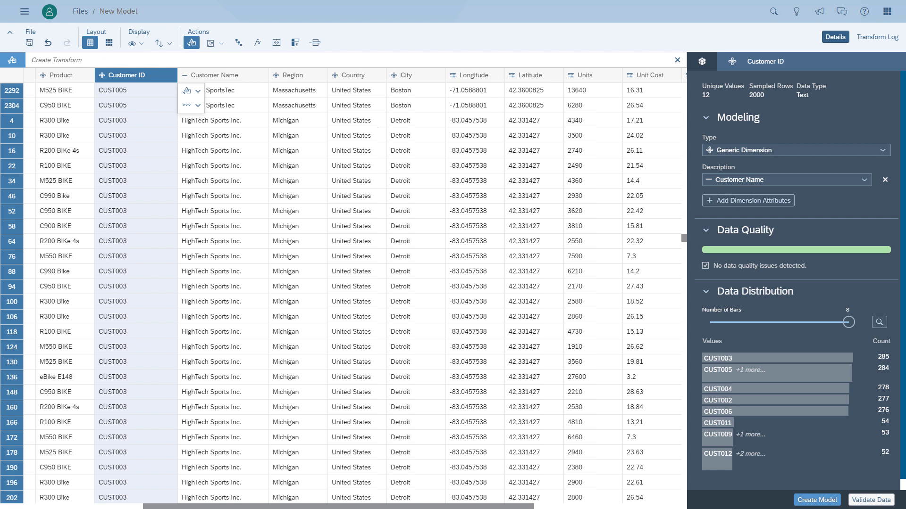
pyautogui.moveTo(519, 506); pyautogui.dragTo(639, 506)
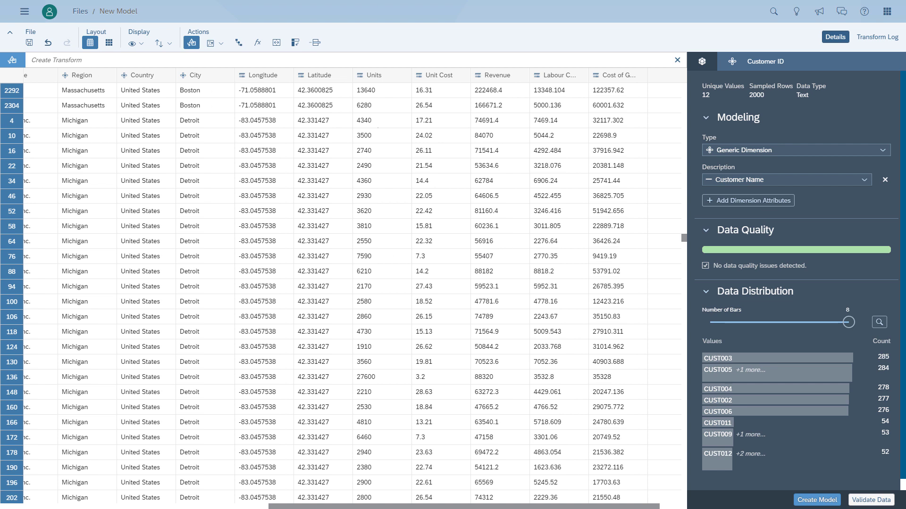
pyautogui.press('Left')
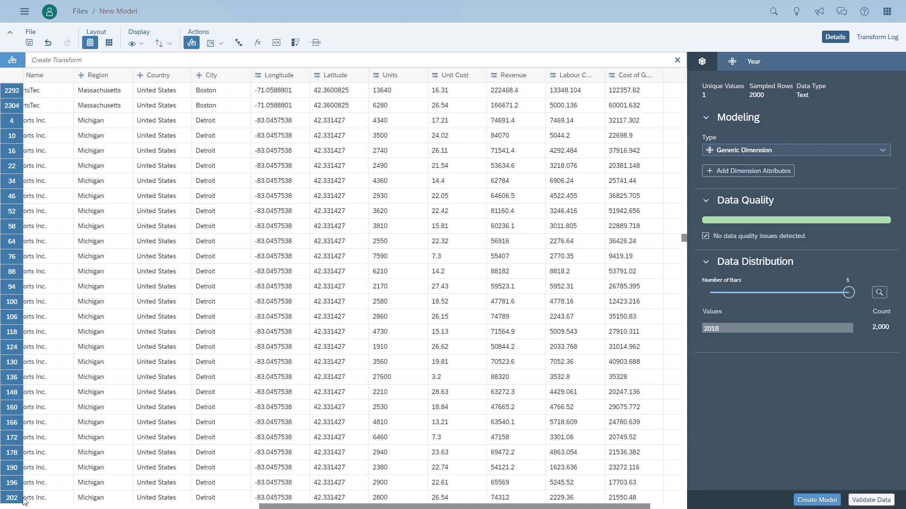
pyautogui.click(215, 43)
# Geo-enrich by coordinates into a Geo_Location dimension with City as the location ID
pyautogui.click(221, 46)
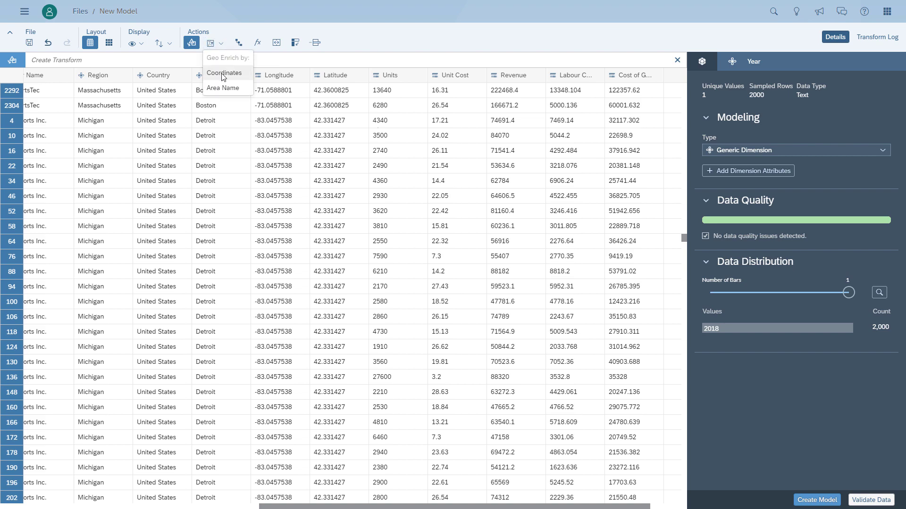
pyautogui.click(223, 74)
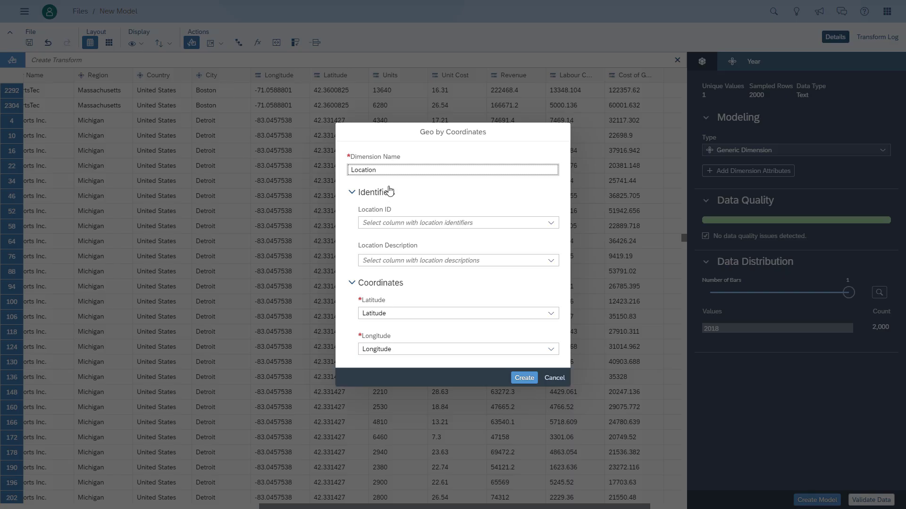
pyautogui.write('Geo_')
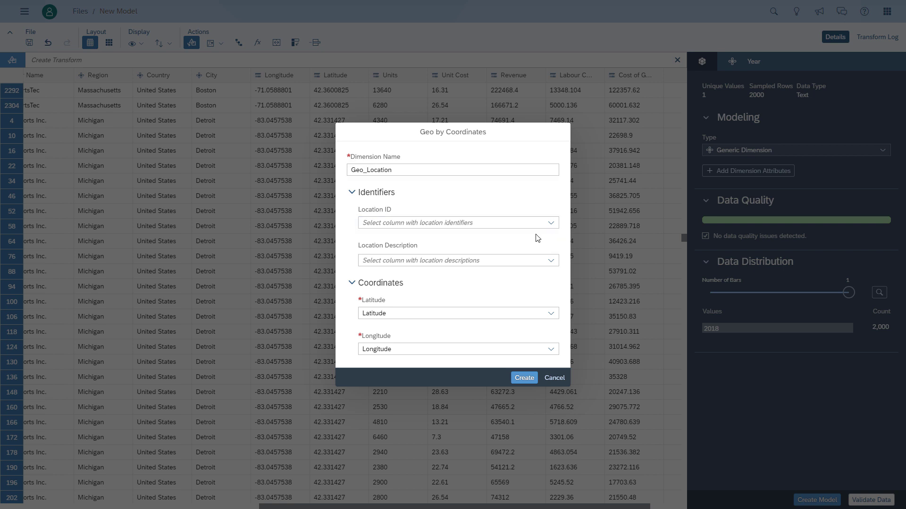
pyautogui.click(550, 223)
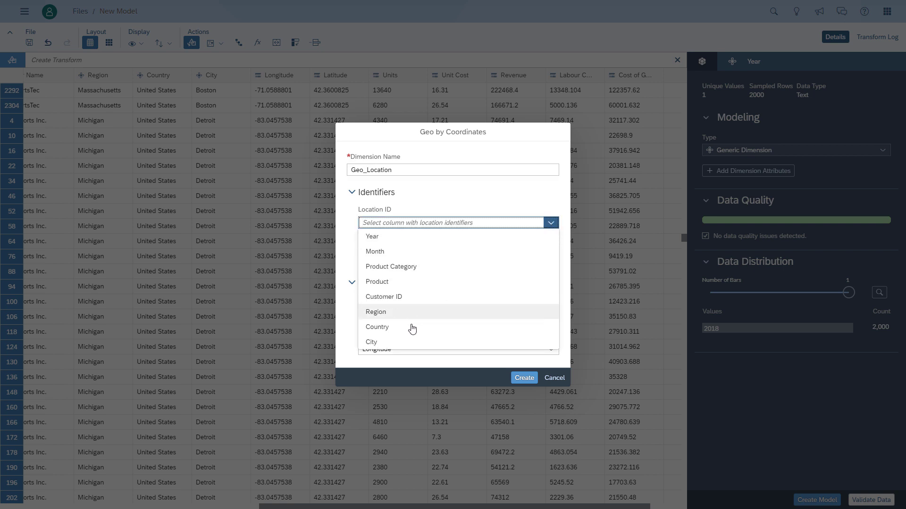
pyautogui.click(404, 342)
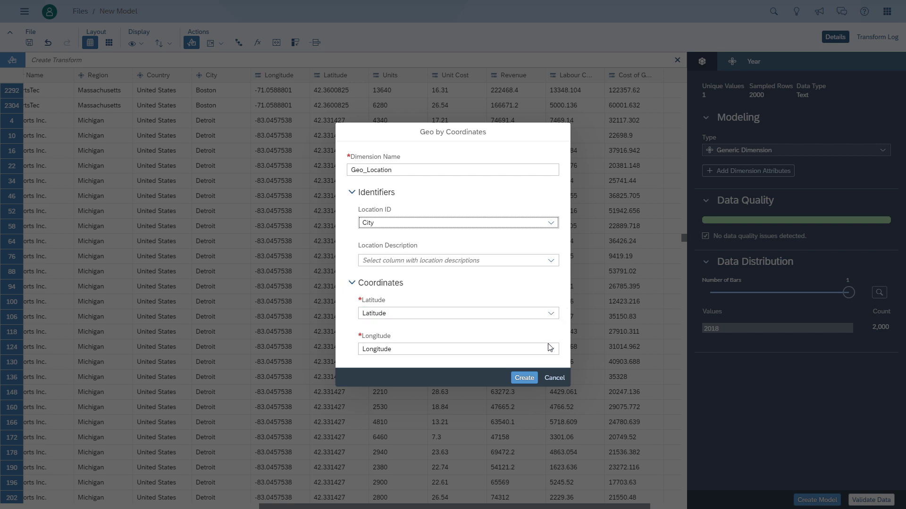
pyautogui.click(522, 380)
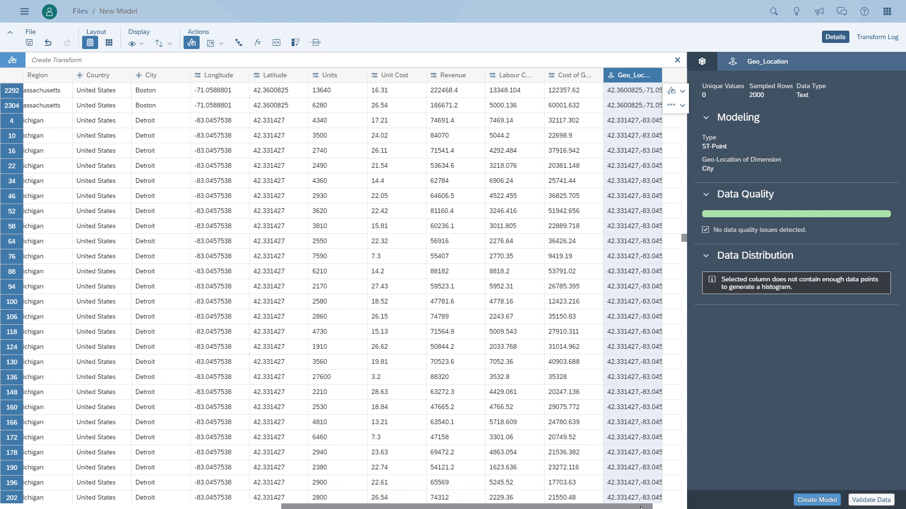
# Scroll to the far right and widen Geo_Location to show full pairs like 42.331427,-83.0457538
pyautogui.moveTo(640, 508); pyautogui.dragTo(669, 508)
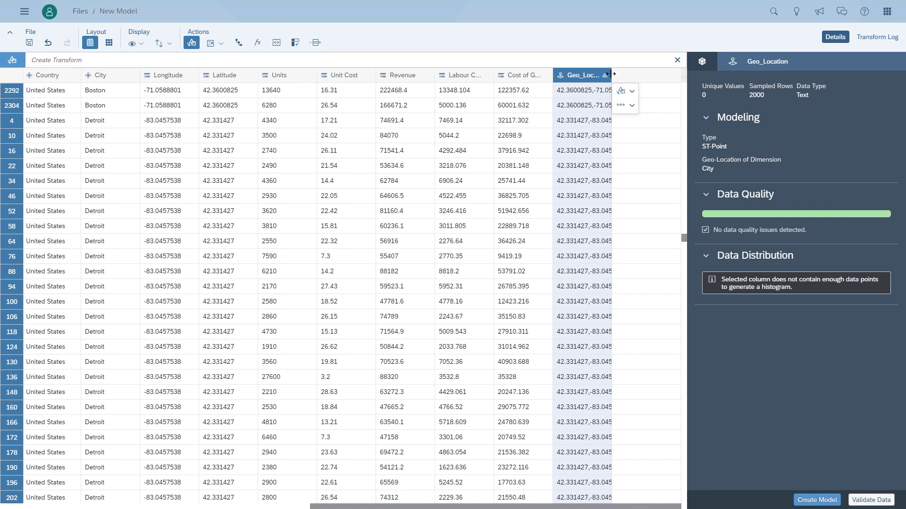
pyautogui.moveTo(610, 74); pyautogui.dragTo(682, 76)
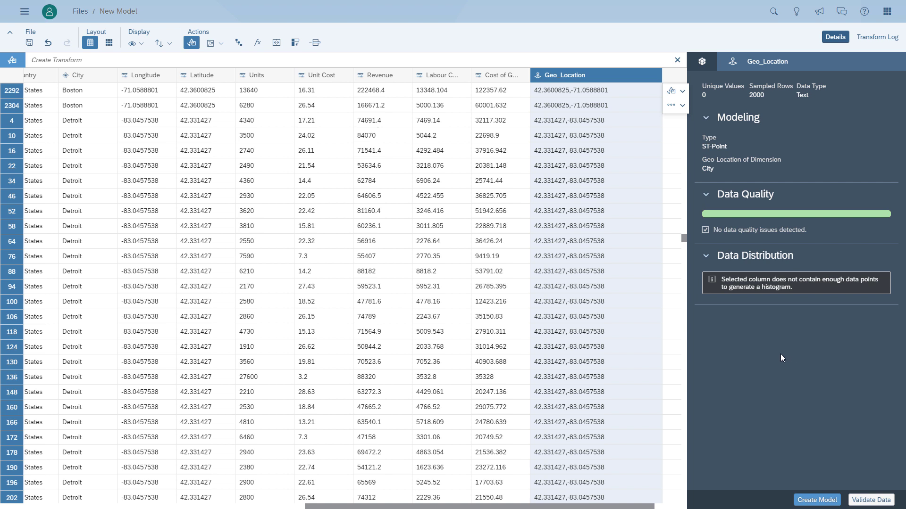
# Expand Model Requirements in the model details, run Validate Data, then choose Create Model
pyautogui.click(702, 62)
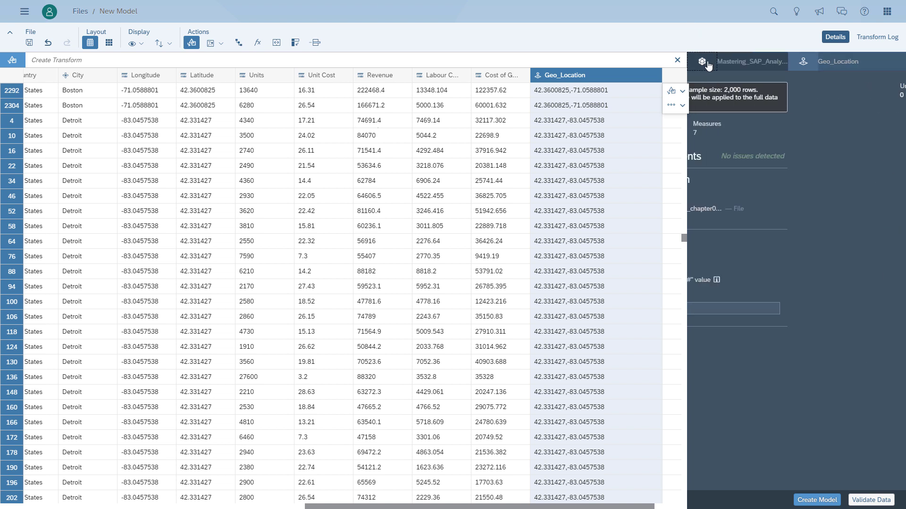
pyautogui.click(706, 157)
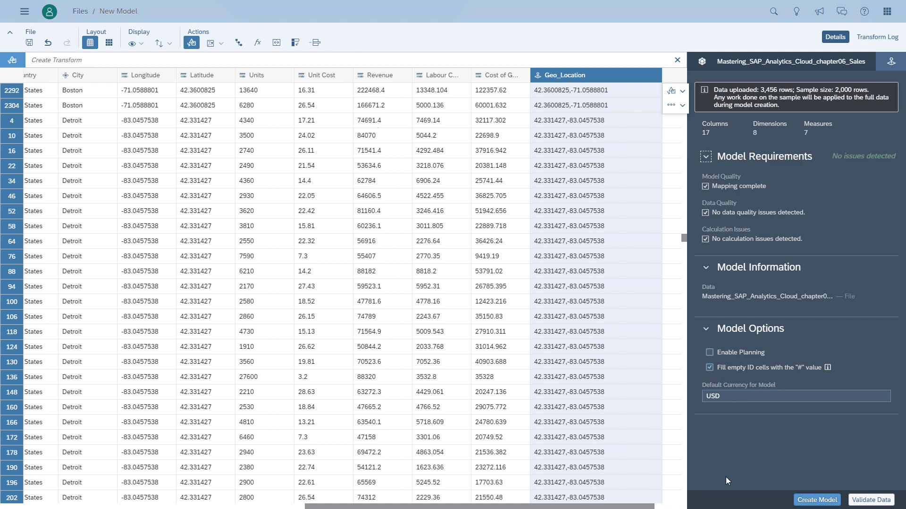
pyautogui.click(866, 500)
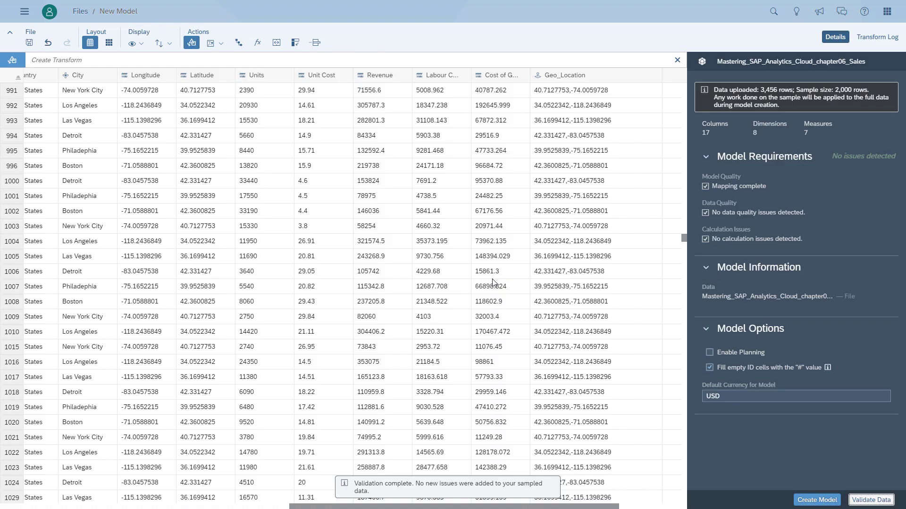
pyautogui.click(817, 500)
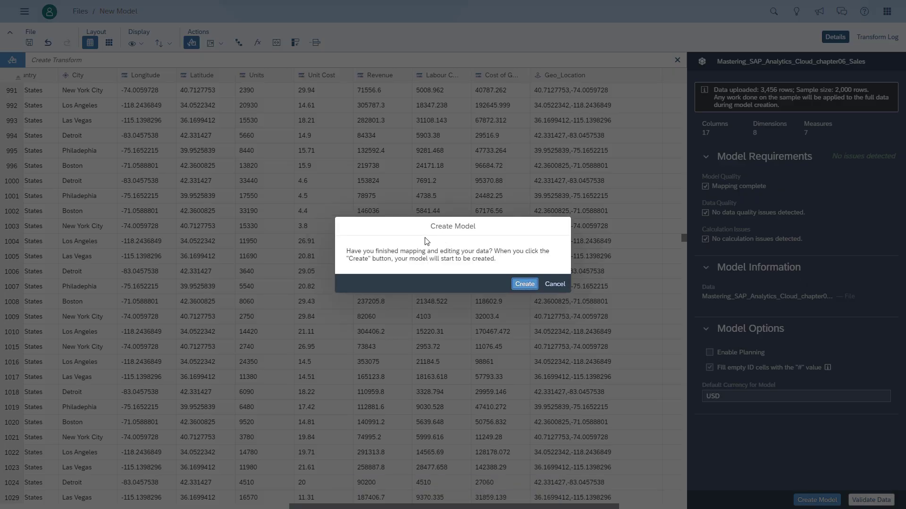
# Confirm creation and save the model in the Public folder as 'SAP Analytics Cloud - First Model'
pyautogui.click(528, 284)
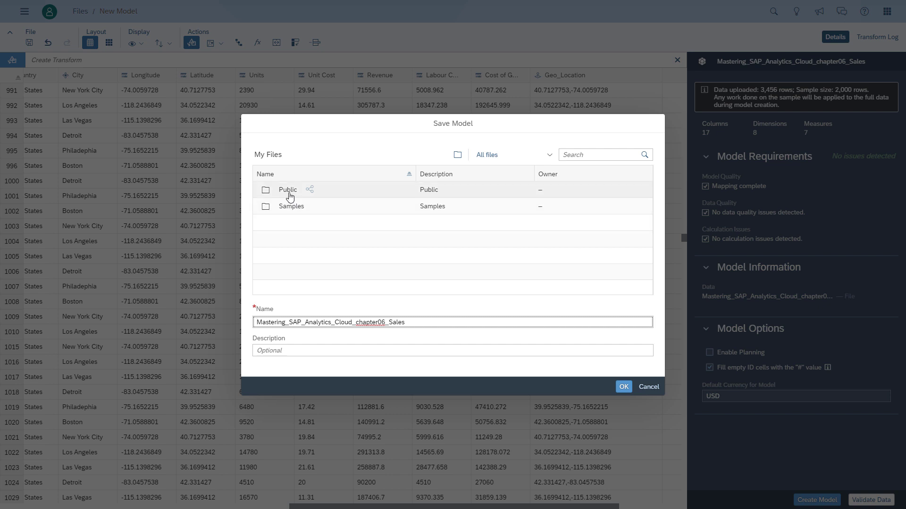
pyautogui.click(285, 191)
pyautogui.moveTo(406, 322); pyautogui.dragTo(219, 315)
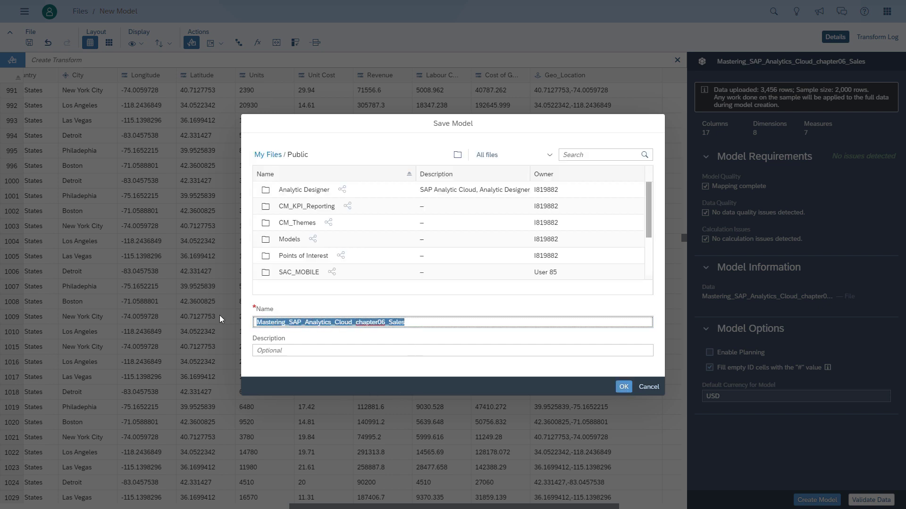
pyautogui.write('SAP A')
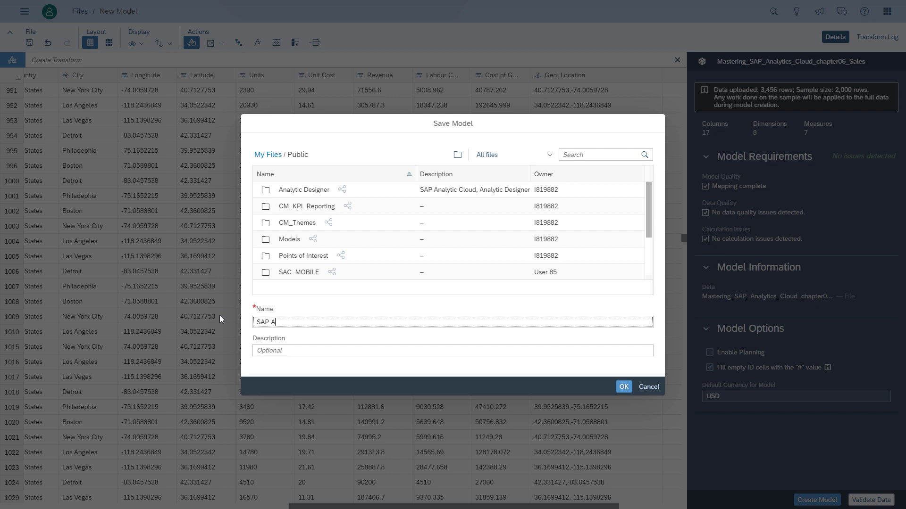
pyautogui.write('nalytics Cloud - First Model')
pyautogui.hotkey('ctrl', 'a')
pyautogui.press('Tab')
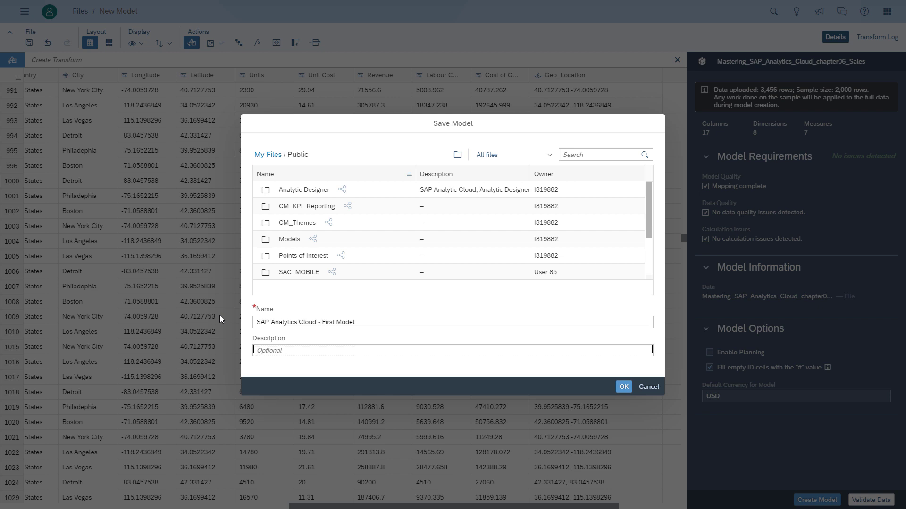
pyautogui.press('Return')
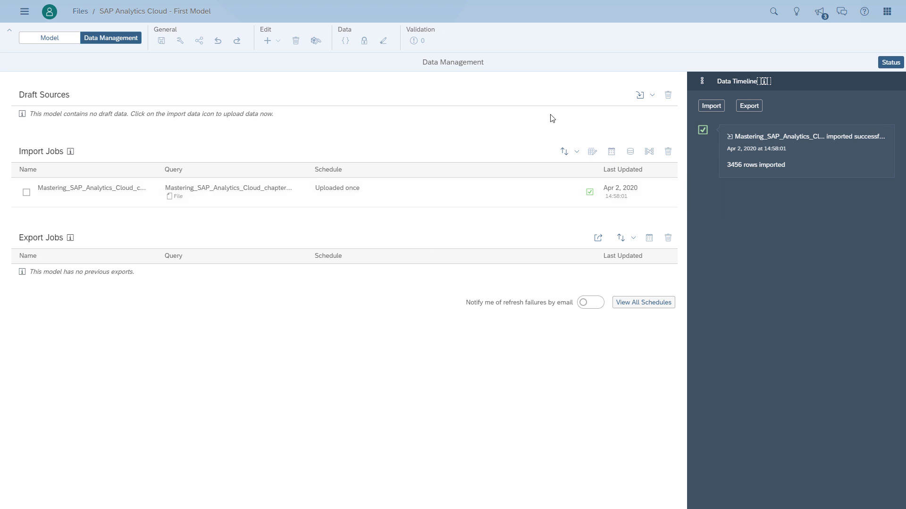
# Open the Import Data menu on the Data Management page and close it without choosing a source
pyautogui.click(652, 98)
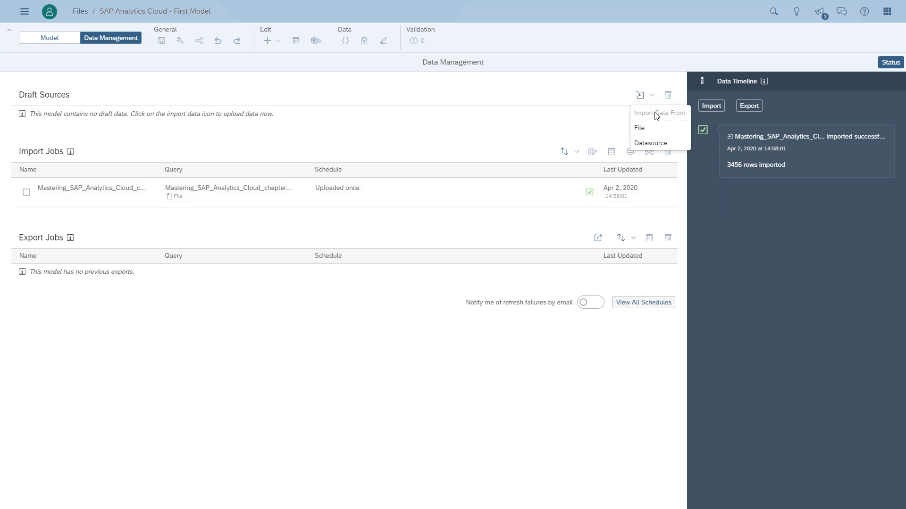
pyautogui.click(569, 133)
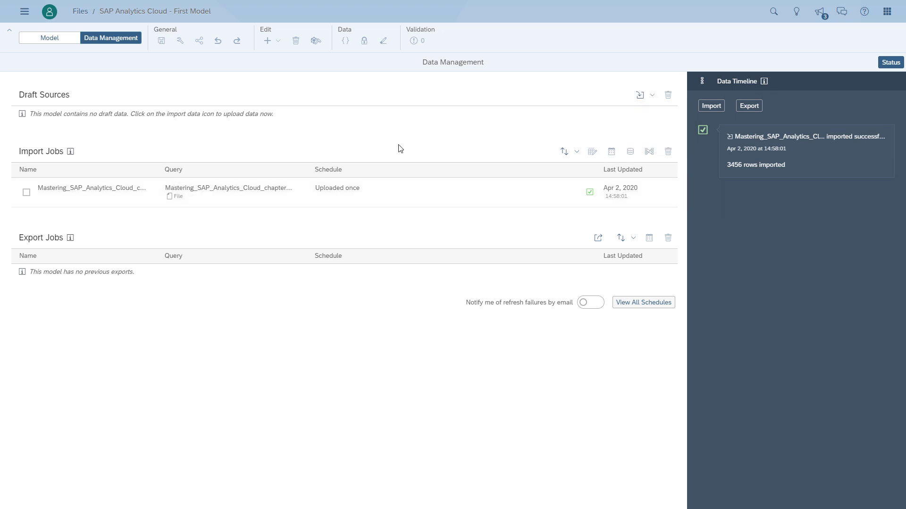
# Switch to the First Model's dimensions view and bring up Model Preferences on General Settings
pyautogui.click(68, 43)
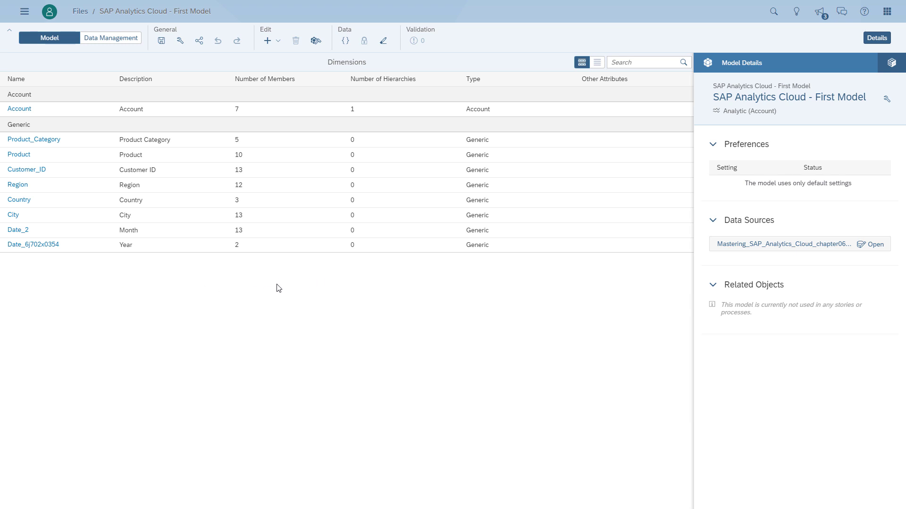
pyautogui.click(181, 41)
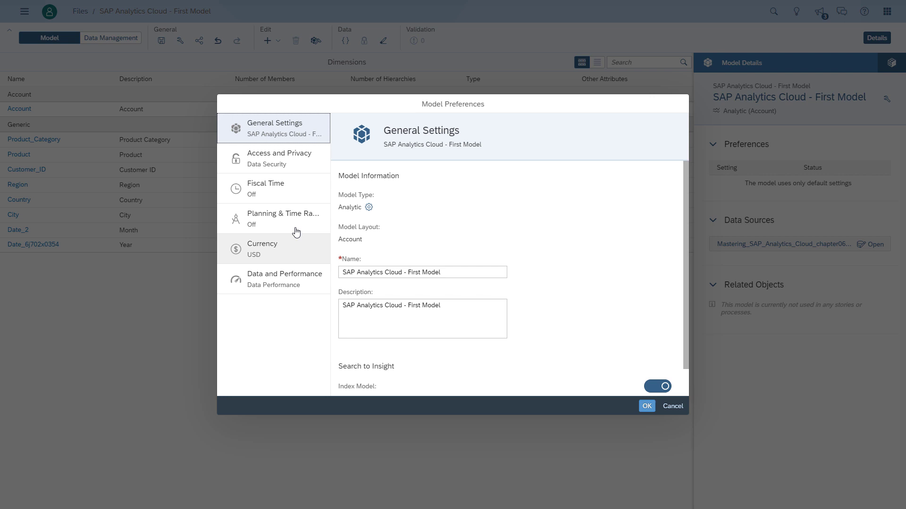
# Review the Access and Privacy, Fiscal Time, Planning & Time Range, Currency, and Data and Performance pages
pyautogui.click(308, 173)
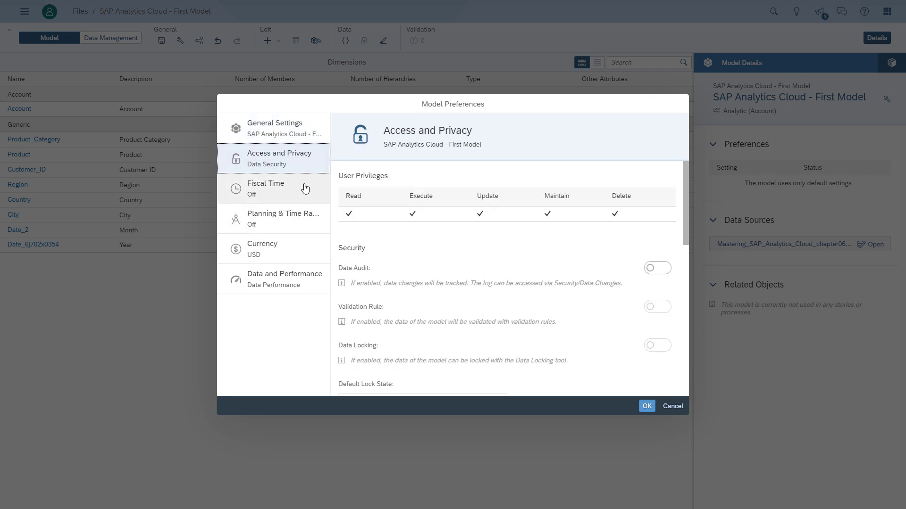
pyautogui.click(301, 196)
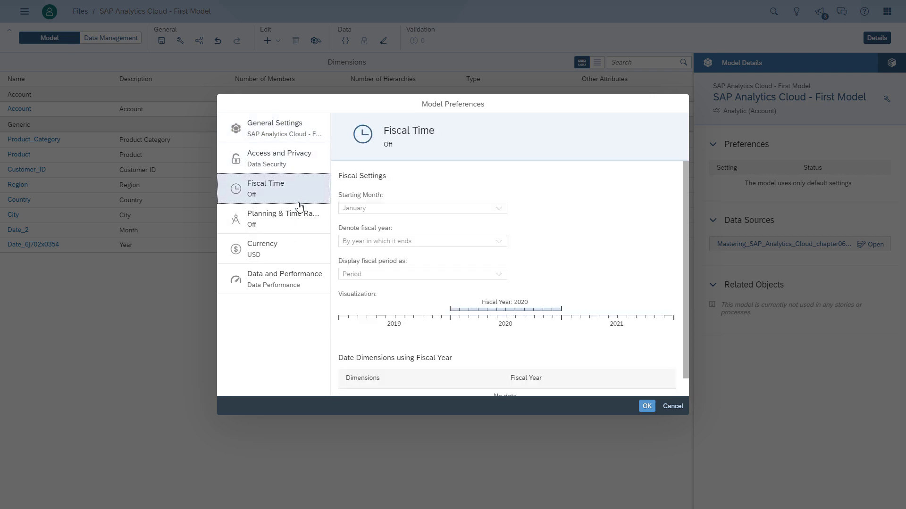
pyautogui.click(300, 229)
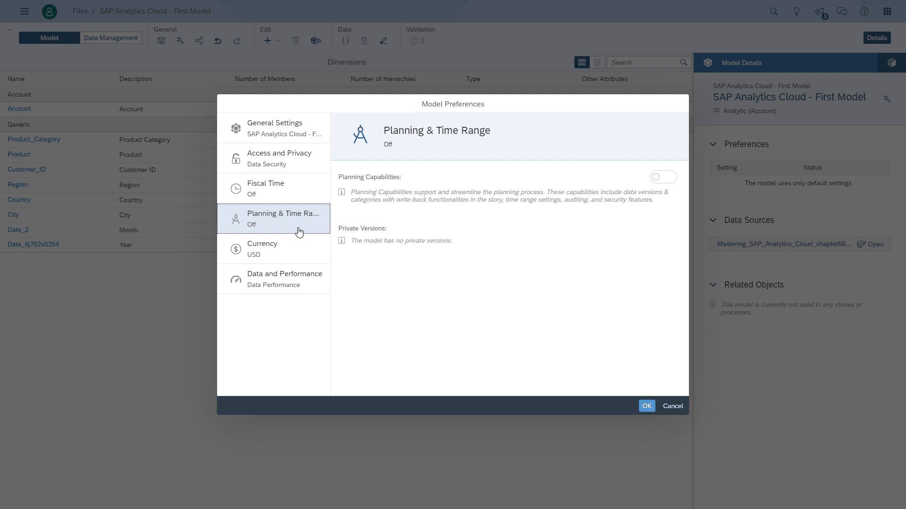
pyautogui.click(293, 258)
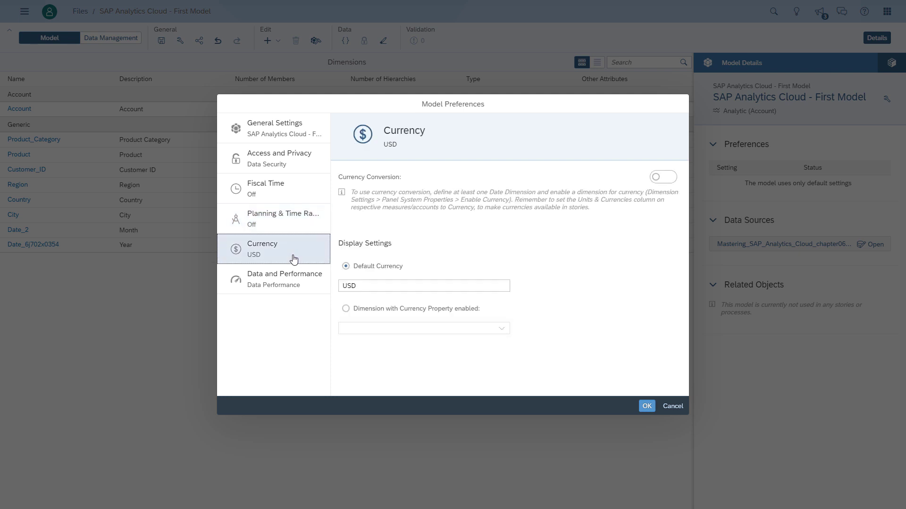
pyautogui.click(291, 284)
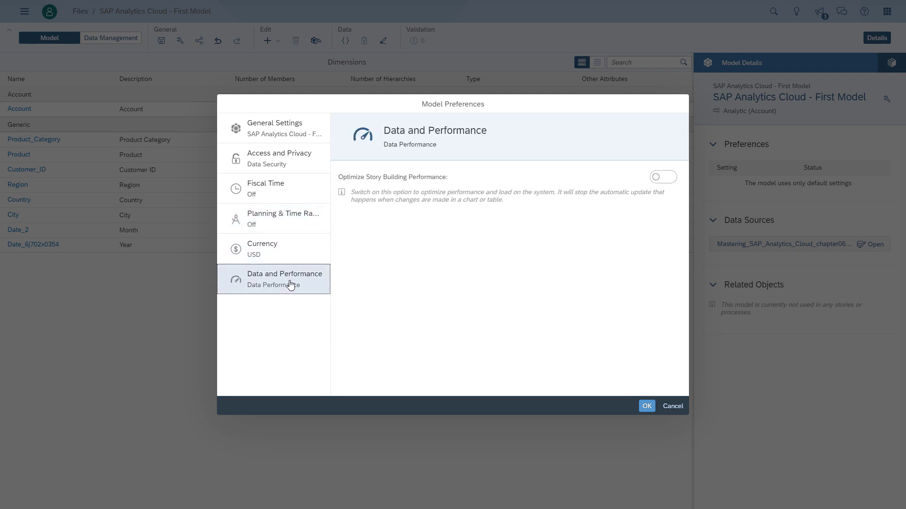
# Confirm Model Preferences with OK, keeping all default settings
pyautogui.click(646, 407)
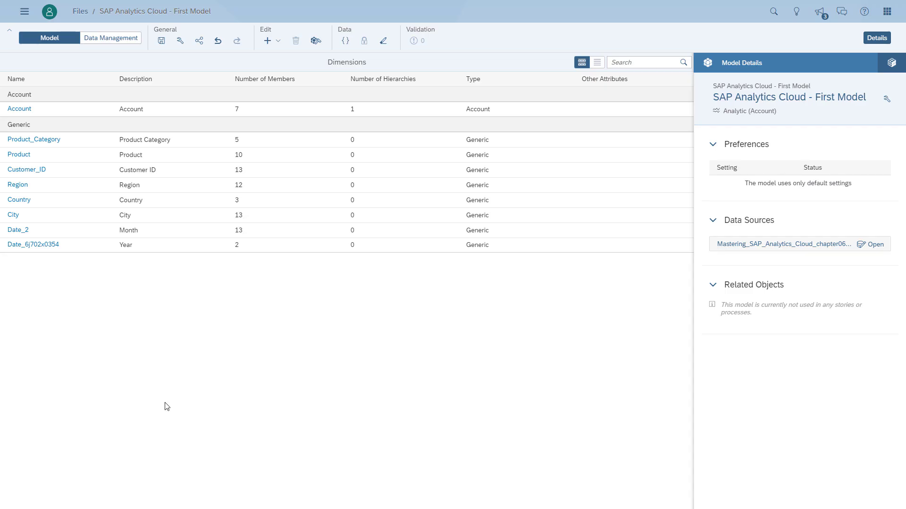